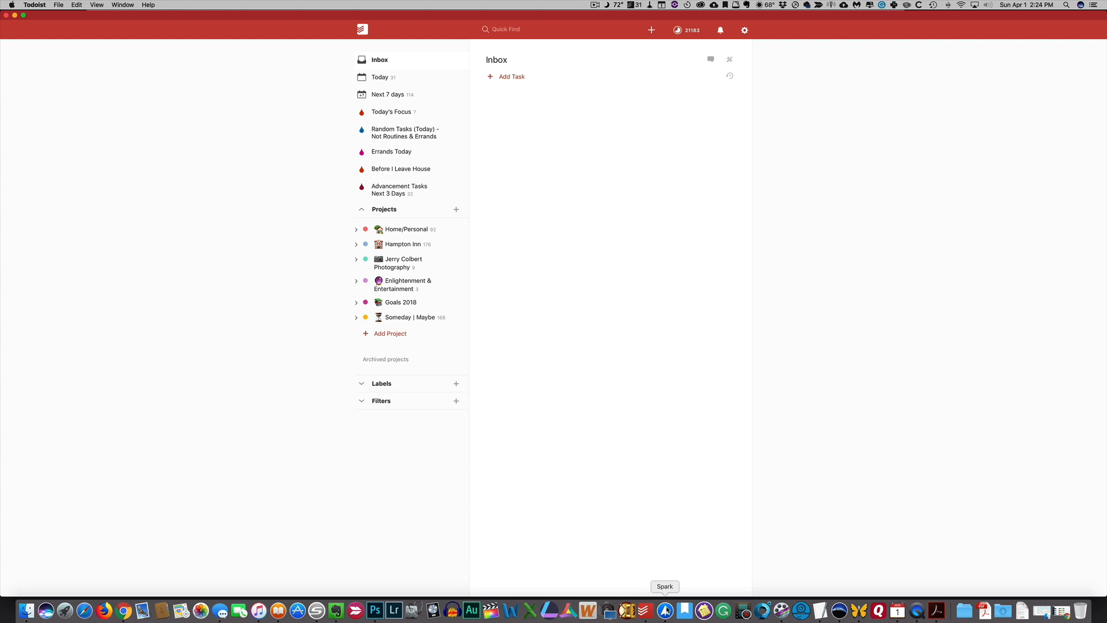
Switch to Spark and open the export services settings from the YouTube comment email, then close them
click(665, 610)
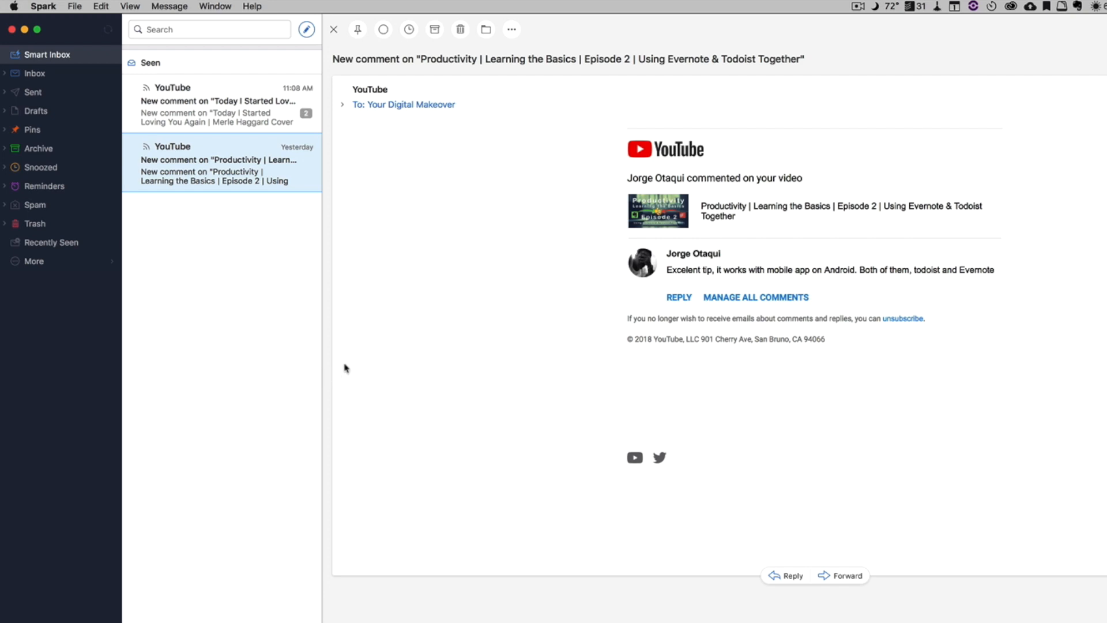
right_click(219, 151)
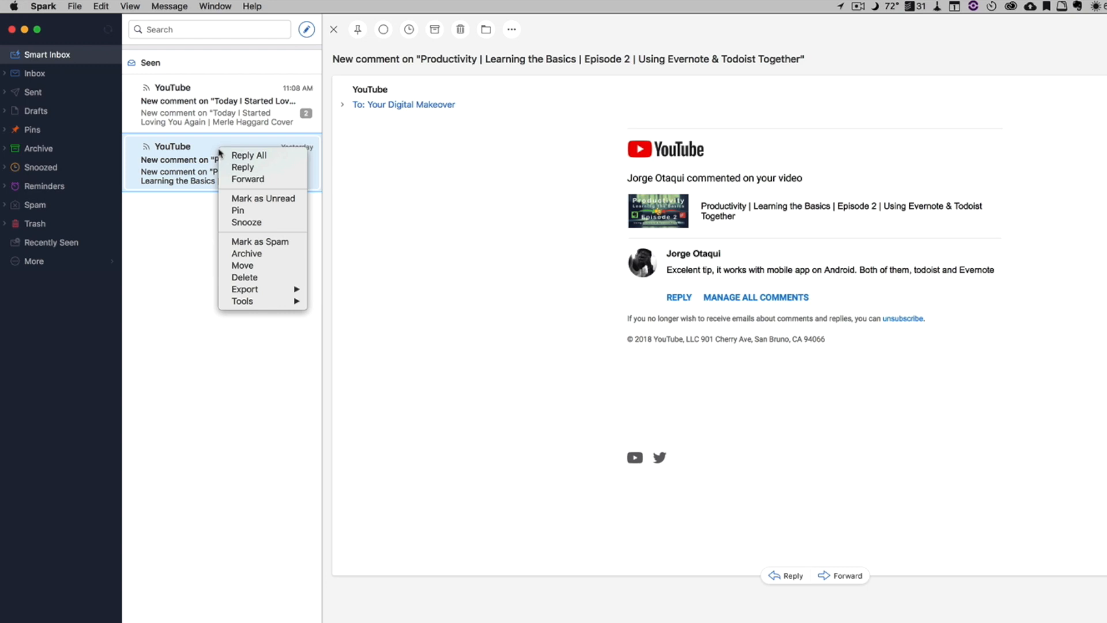
mouse_move(268, 293)
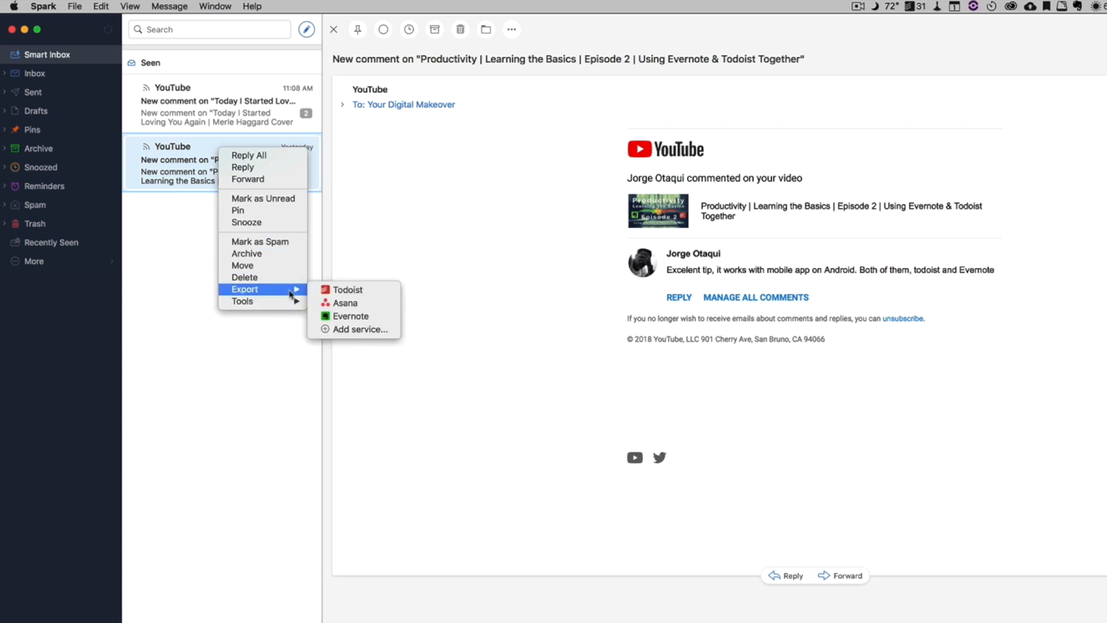
click(346, 329)
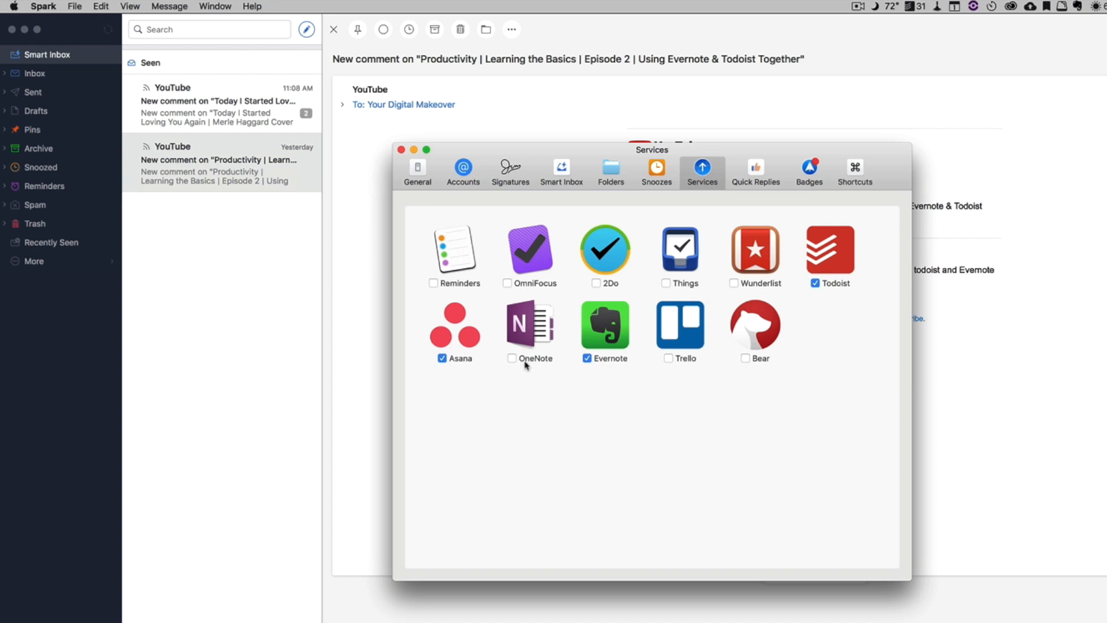
click(401, 150)
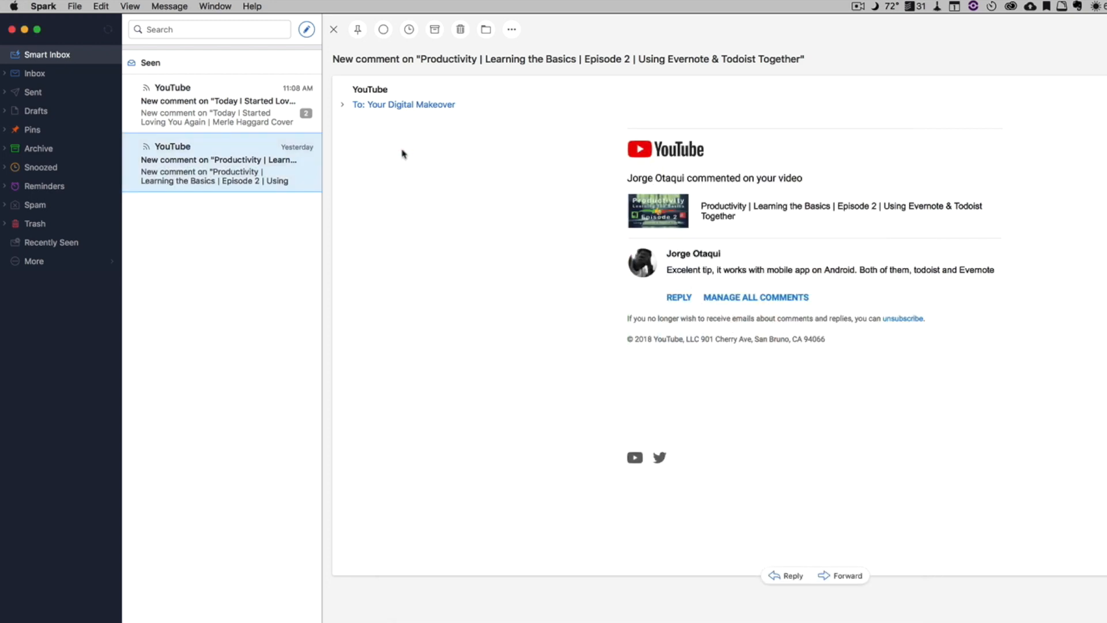
Export the YouTube comment email to Todoist and reposition the New To-Do dialog
right_click(233, 166)
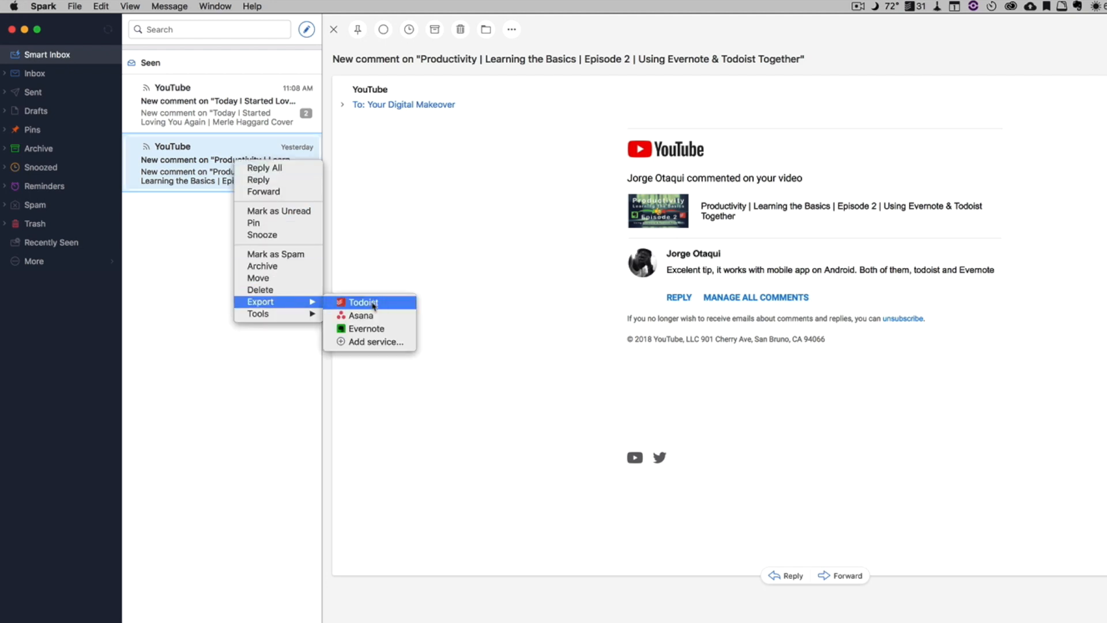
click(373, 305)
drag(621, 252, 449, 206)
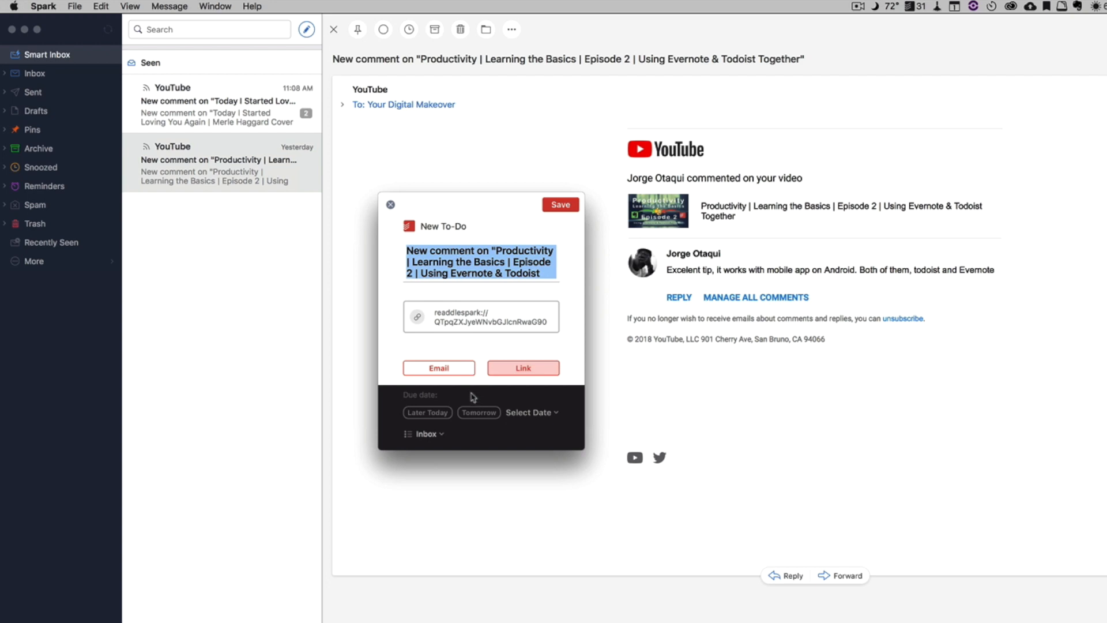
Compare the Email and Link attachment options, keep Link, and save the new to-do
click(449, 369)
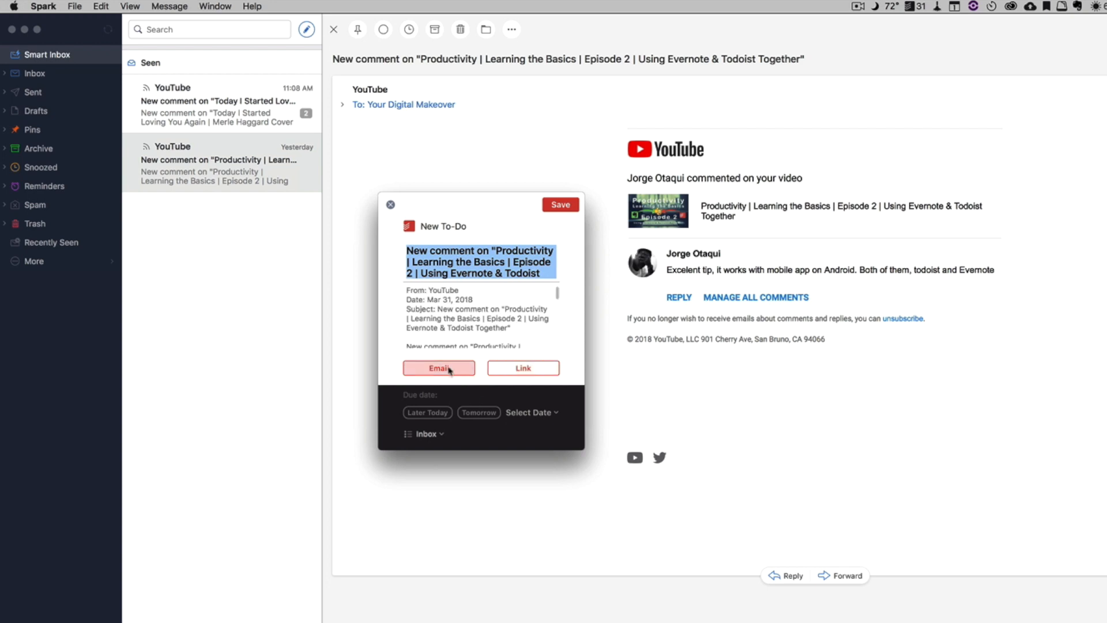
scroll(462, 321, down, 2)
scroll(461, 322, down, 5)
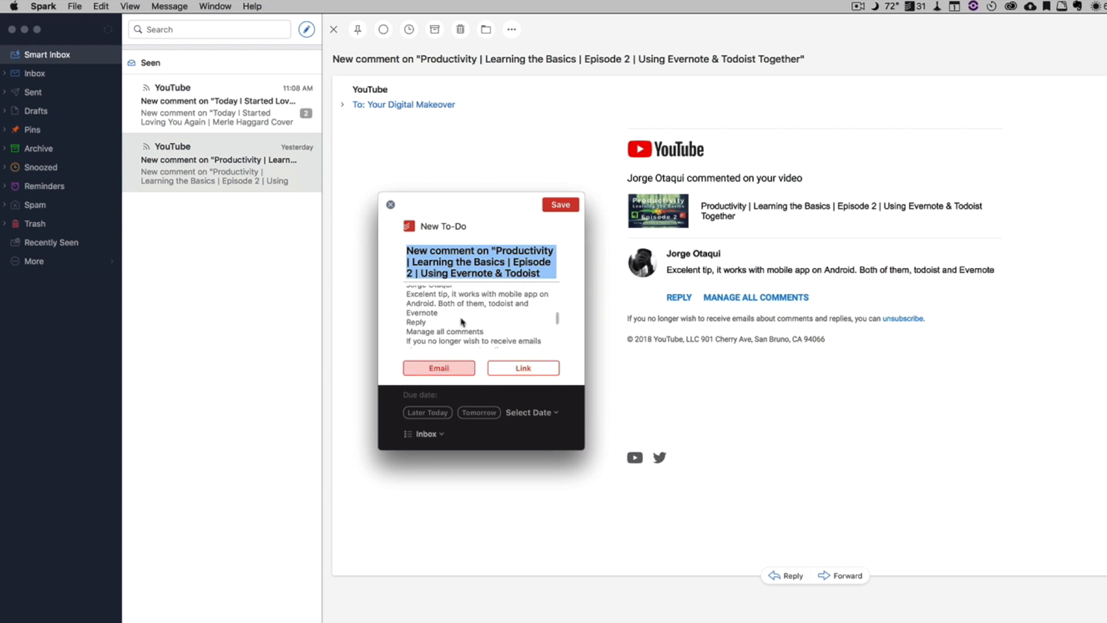
scroll(461, 322, up, 7)
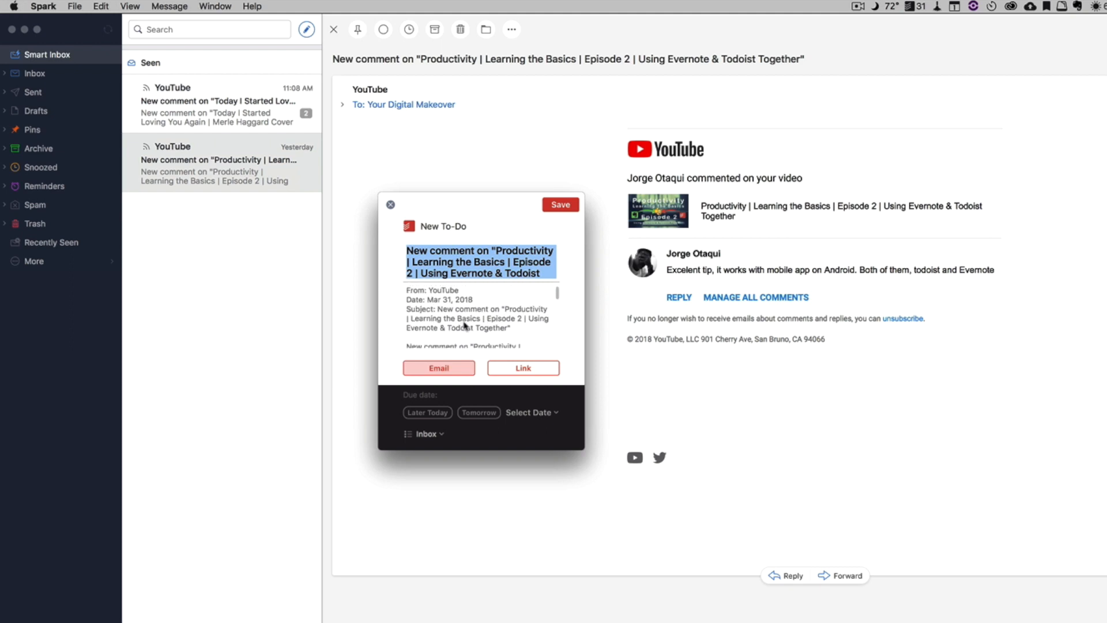
click(532, 369)
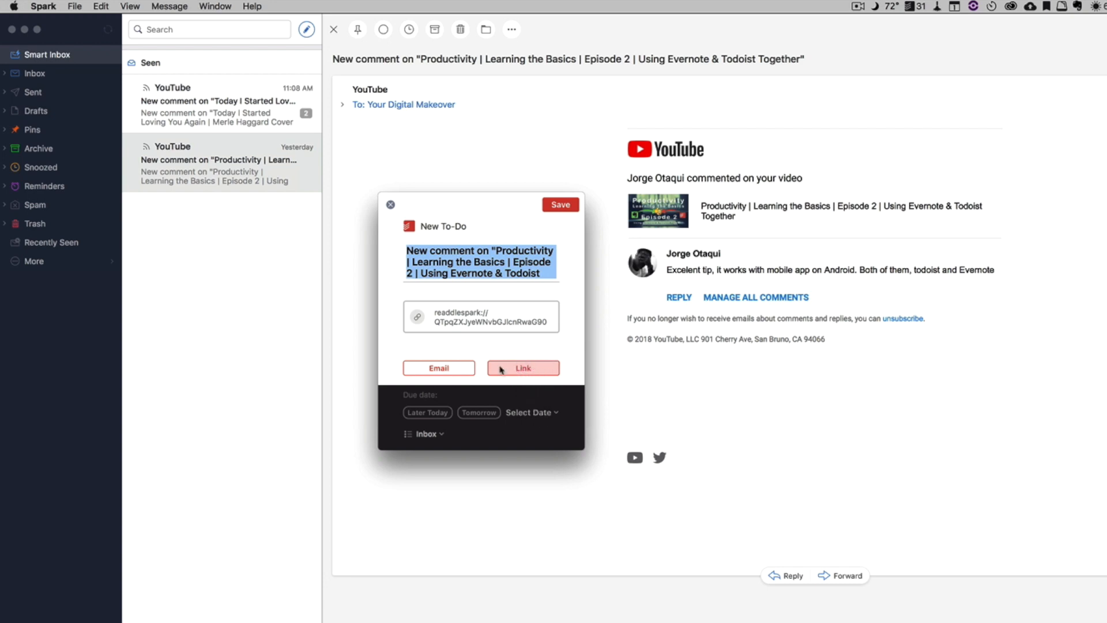
click(445, 374)
scroll(476, 338, down, 8)
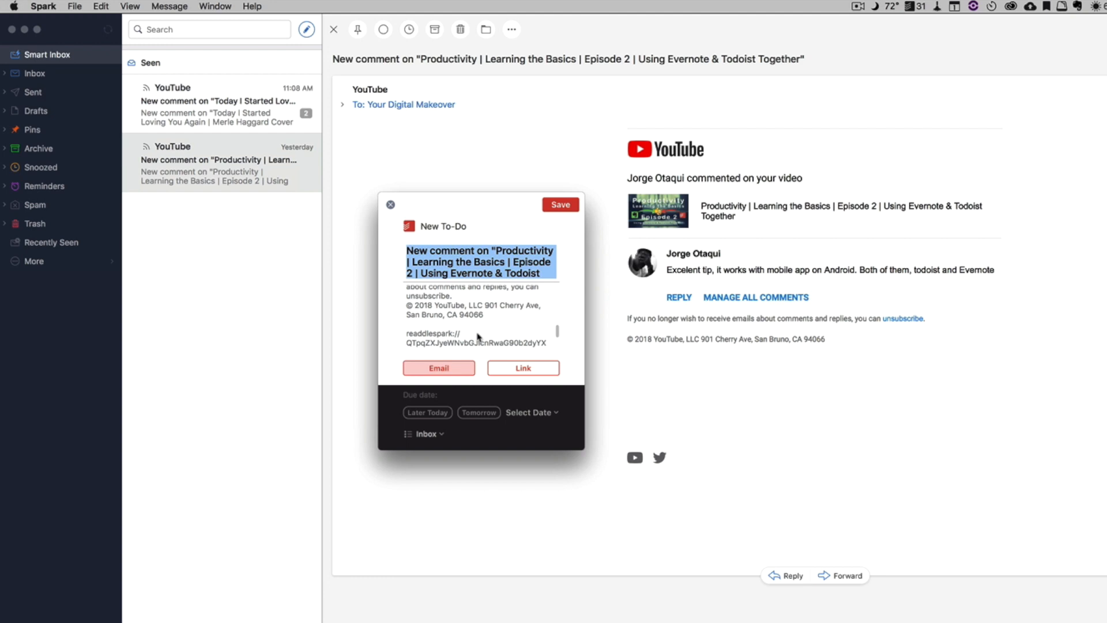
click(520, 369)
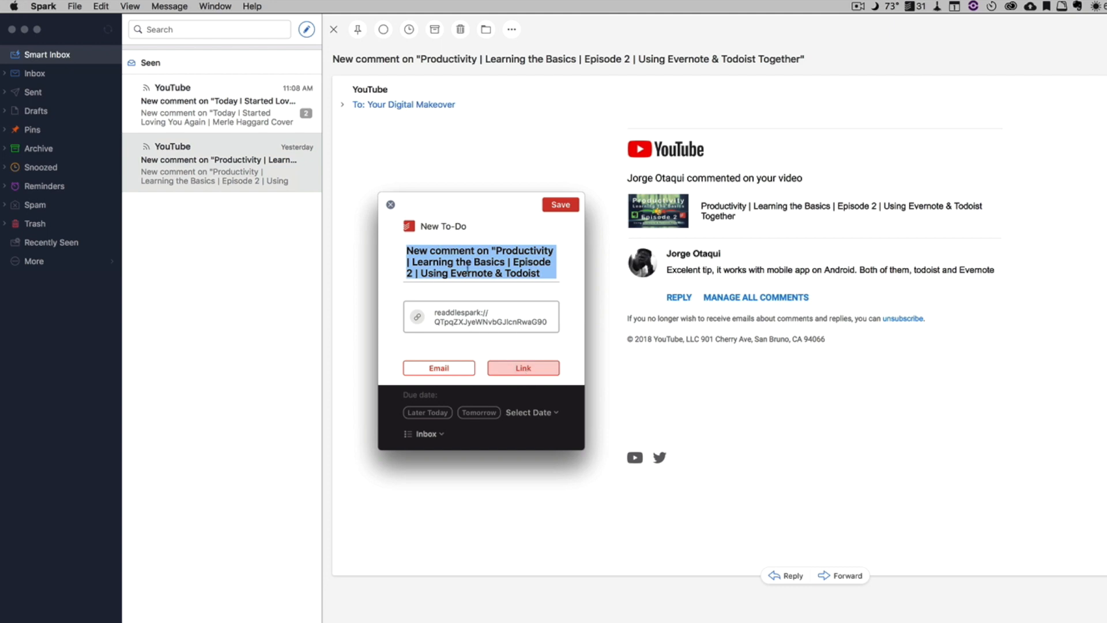
click(561, 206)
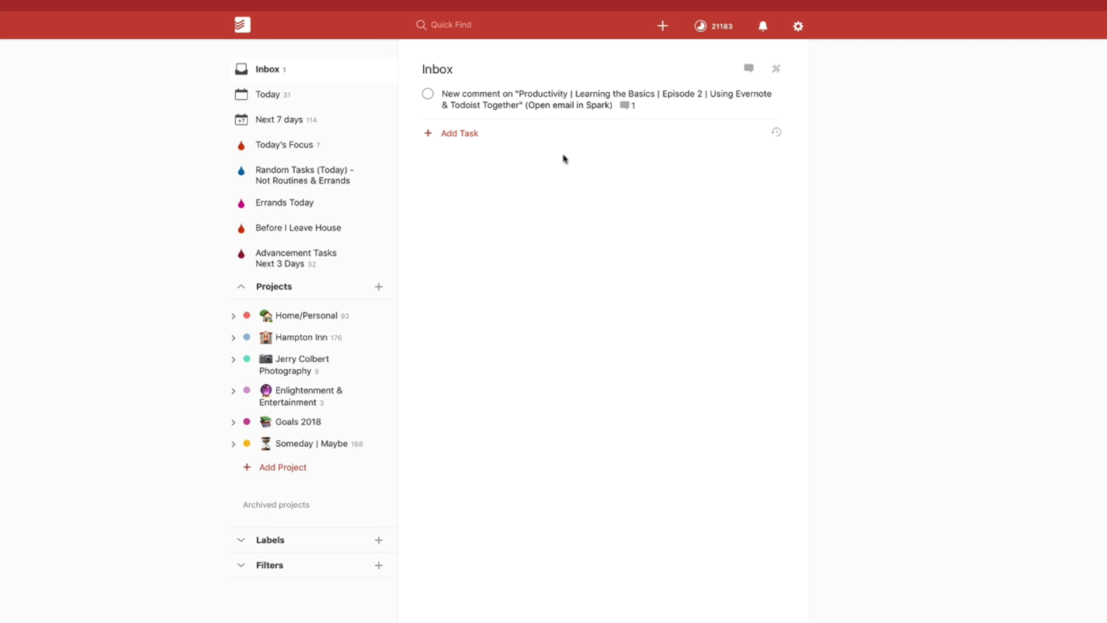
Open the task's email link in Spark and close the email window
click(579, 109)
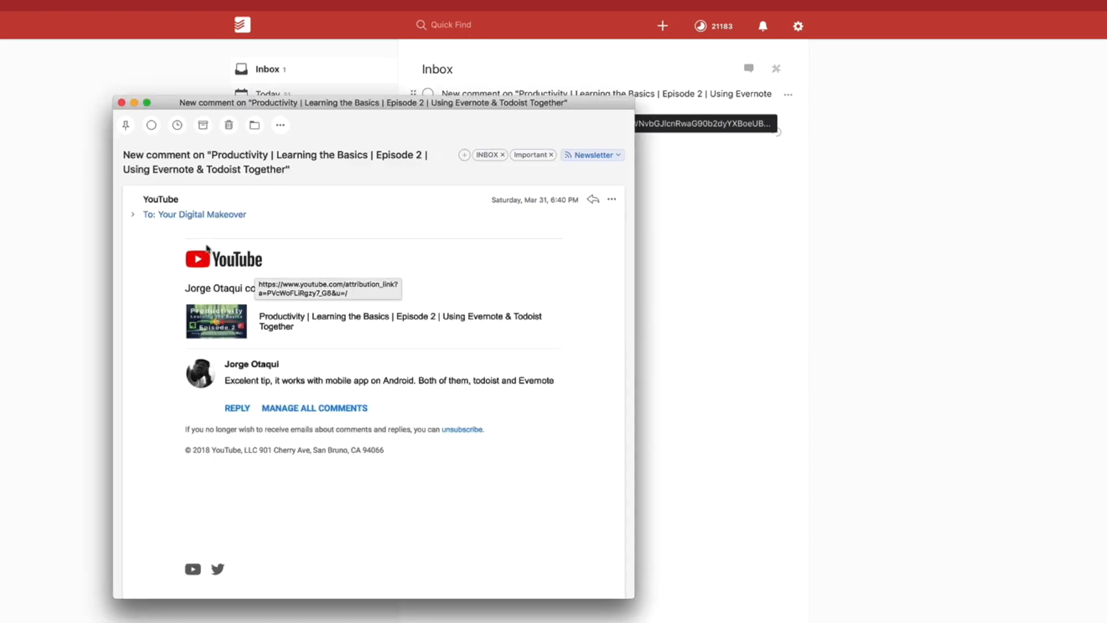
click(121, 103)
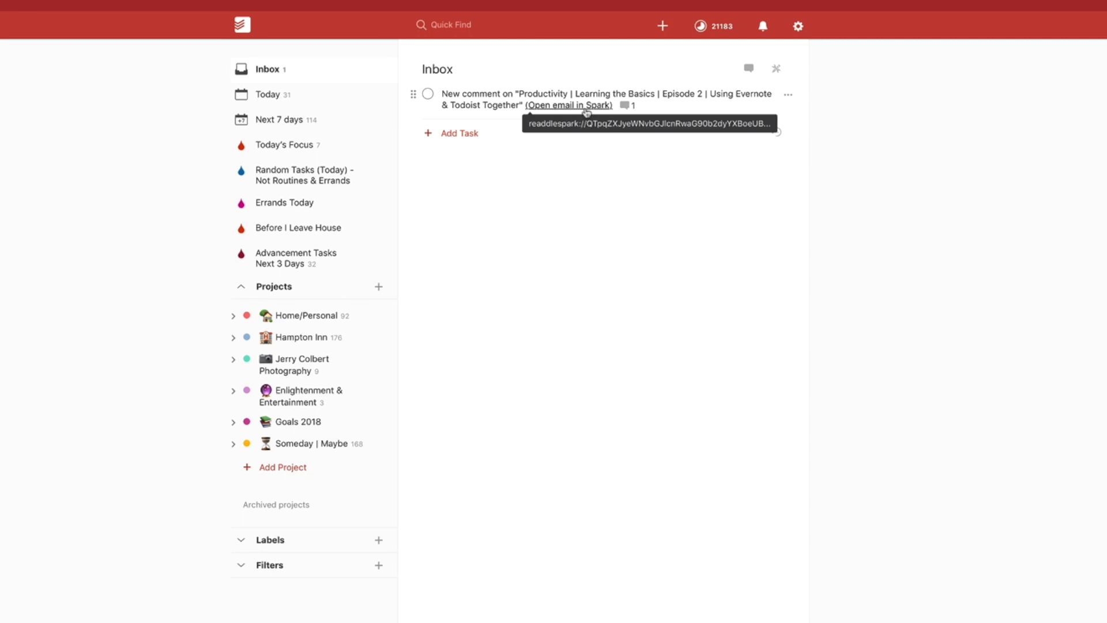
Edit the task to move it to Single Actions (Home), due tomorrow, with priority p1, and save
click(655, 104)
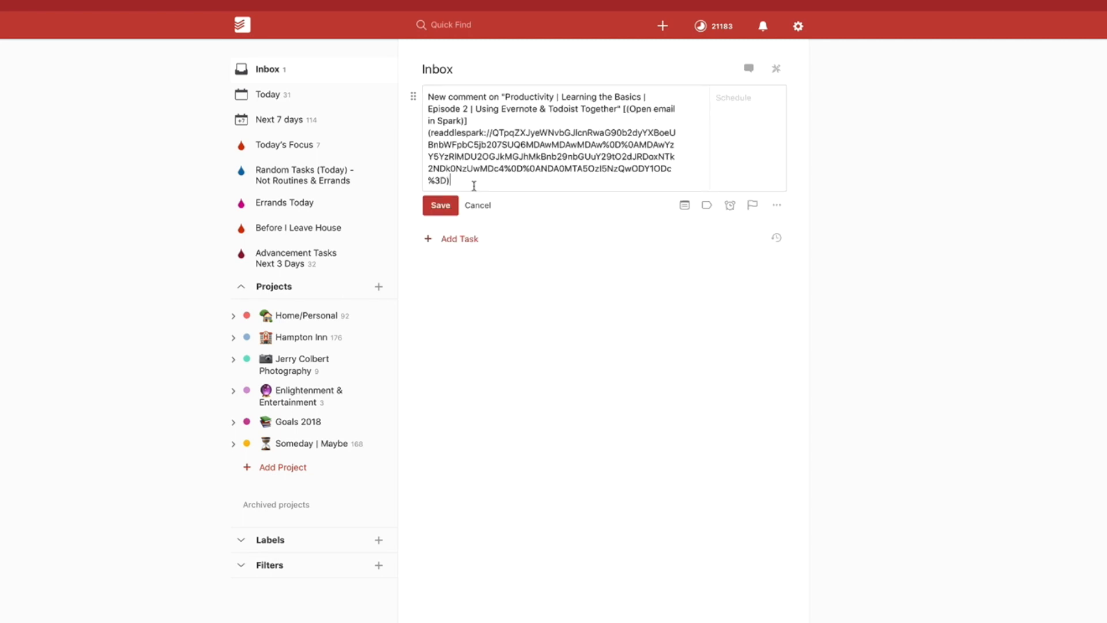
text(#single)
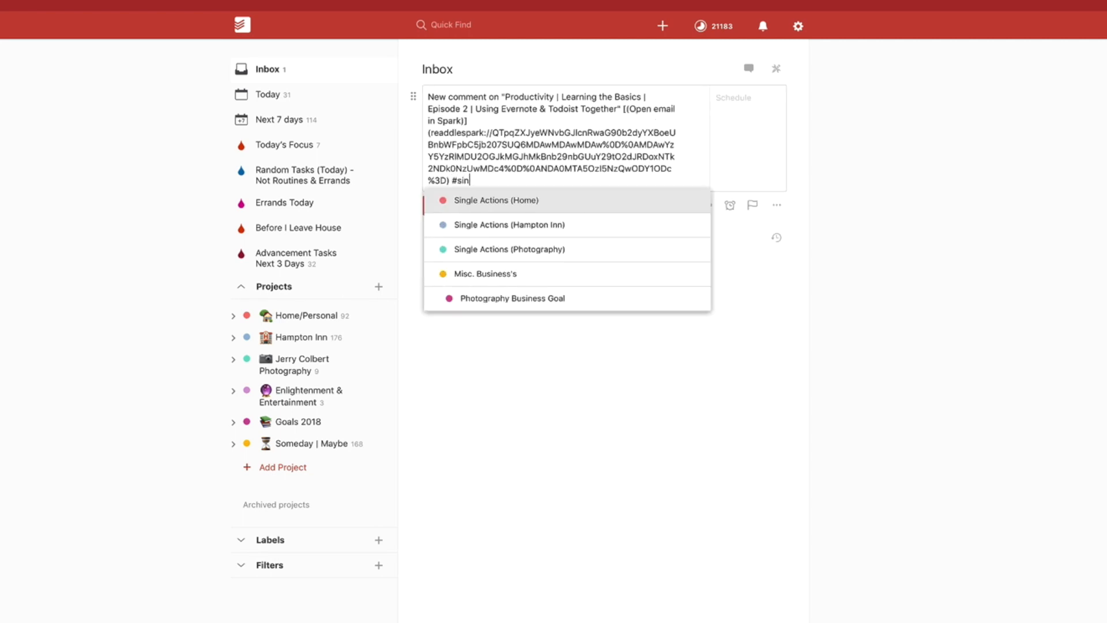
key(Return)
text(tomorrow)
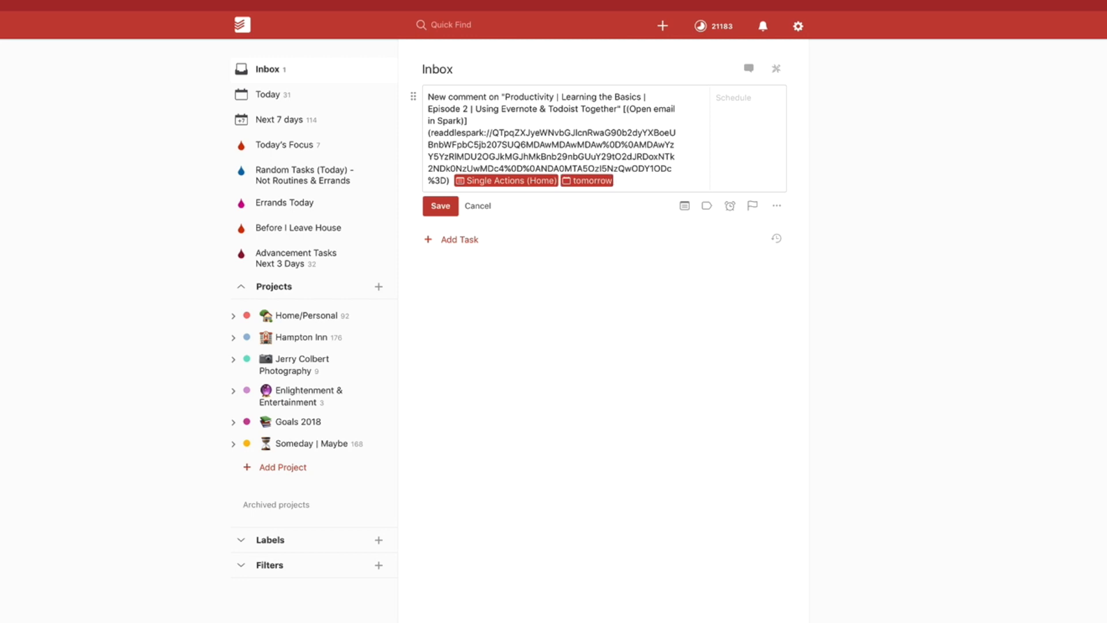
text(p1)
key(Return)
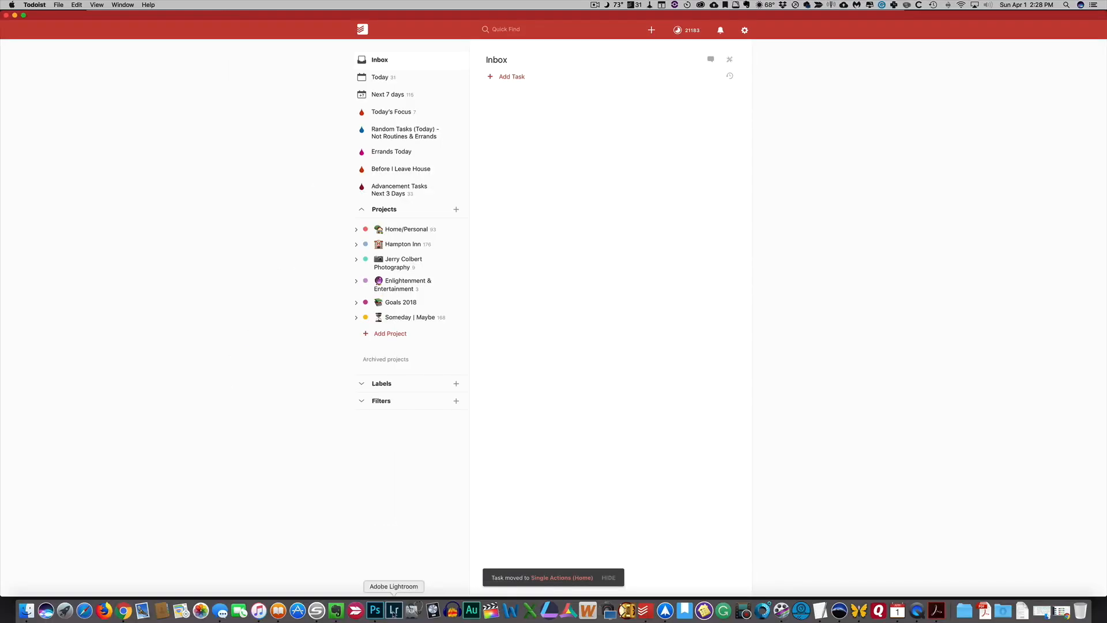
Switch to Spark and show the Todoist export option in the open message's more-actions menu
click(665, 610)
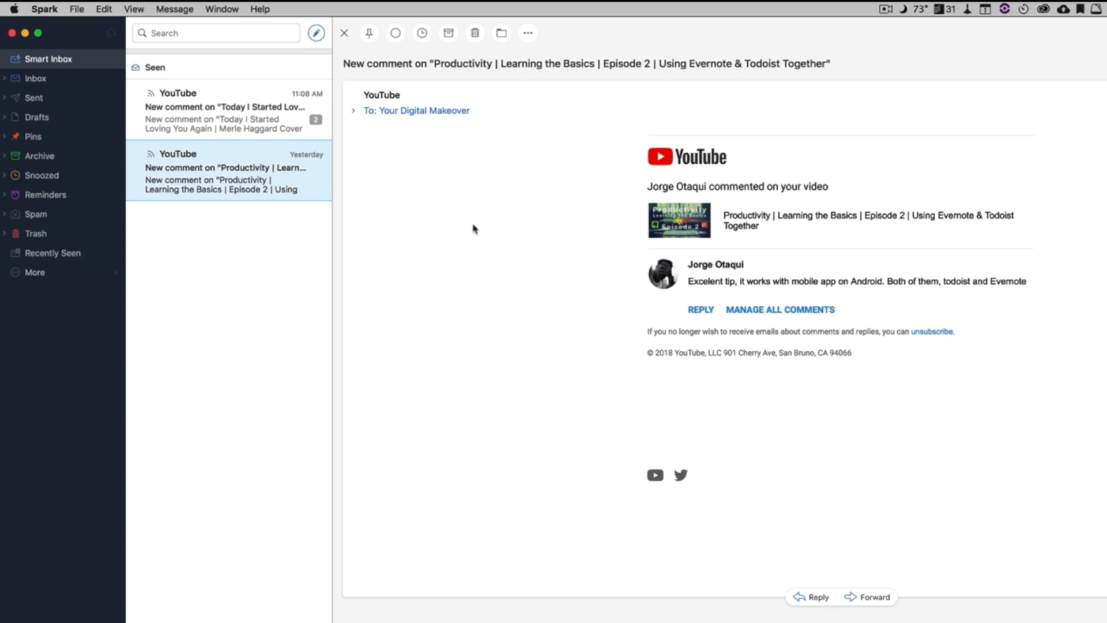
click(528, 33)
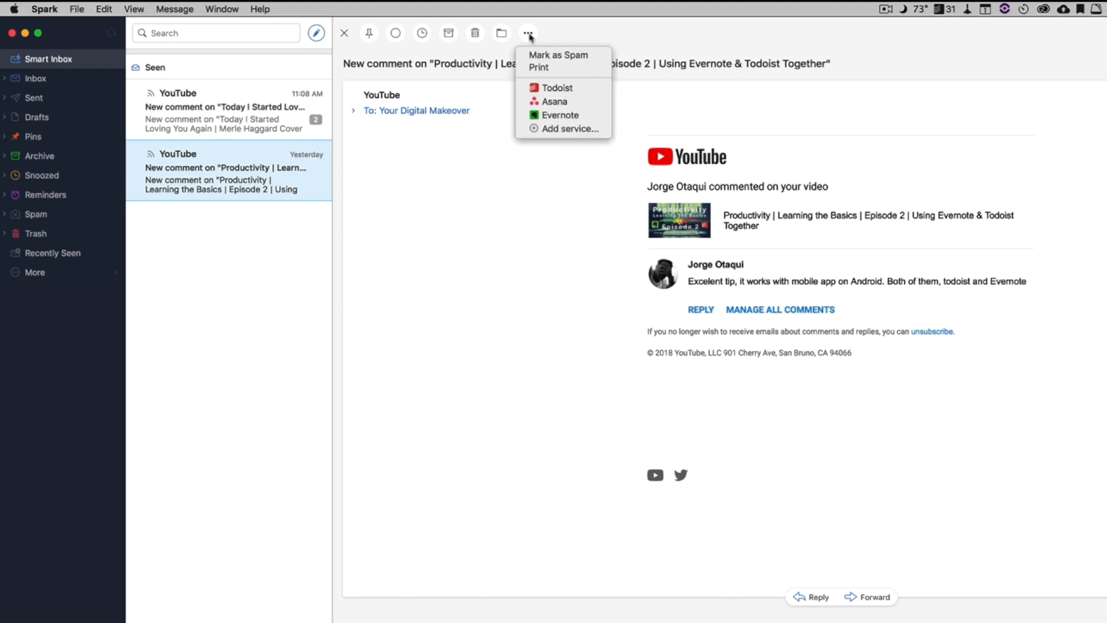
click(435, 237)
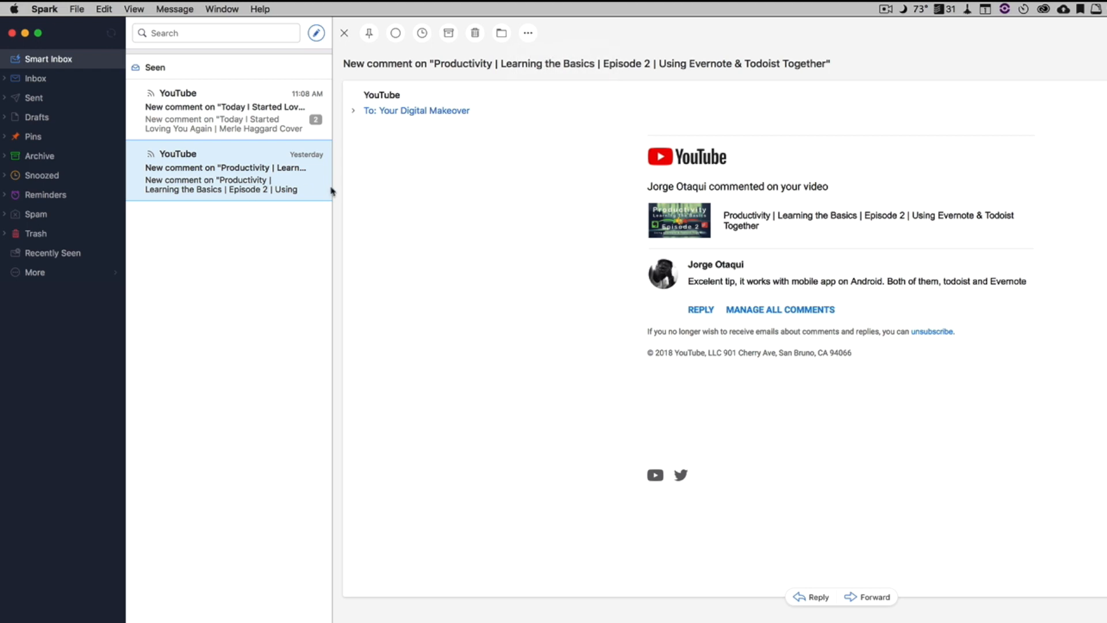
click(528, 33)
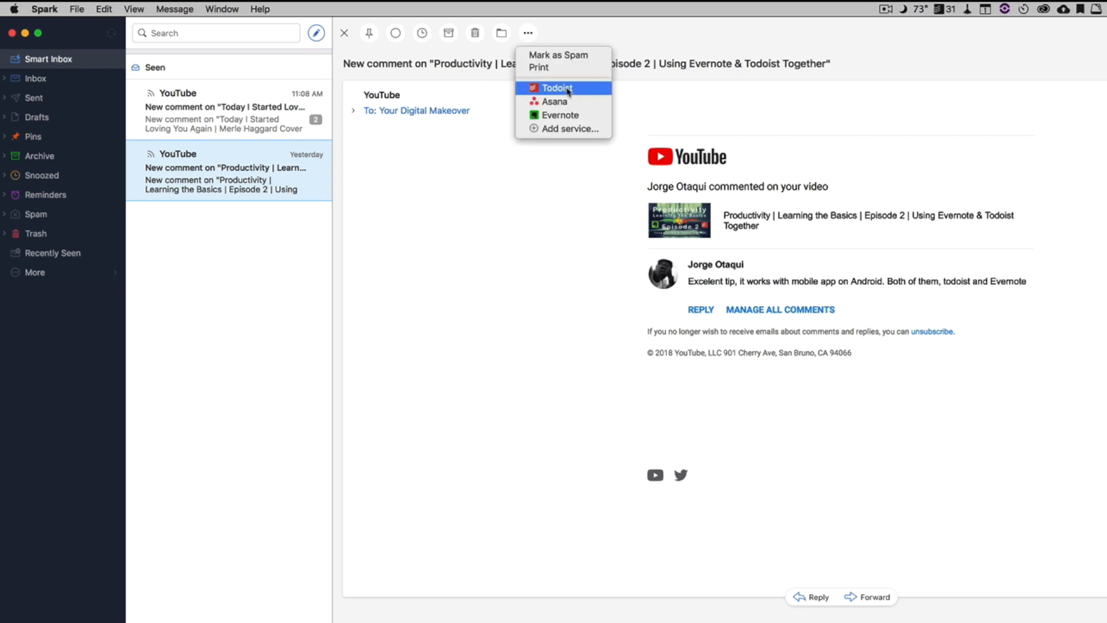
click(399, 267)
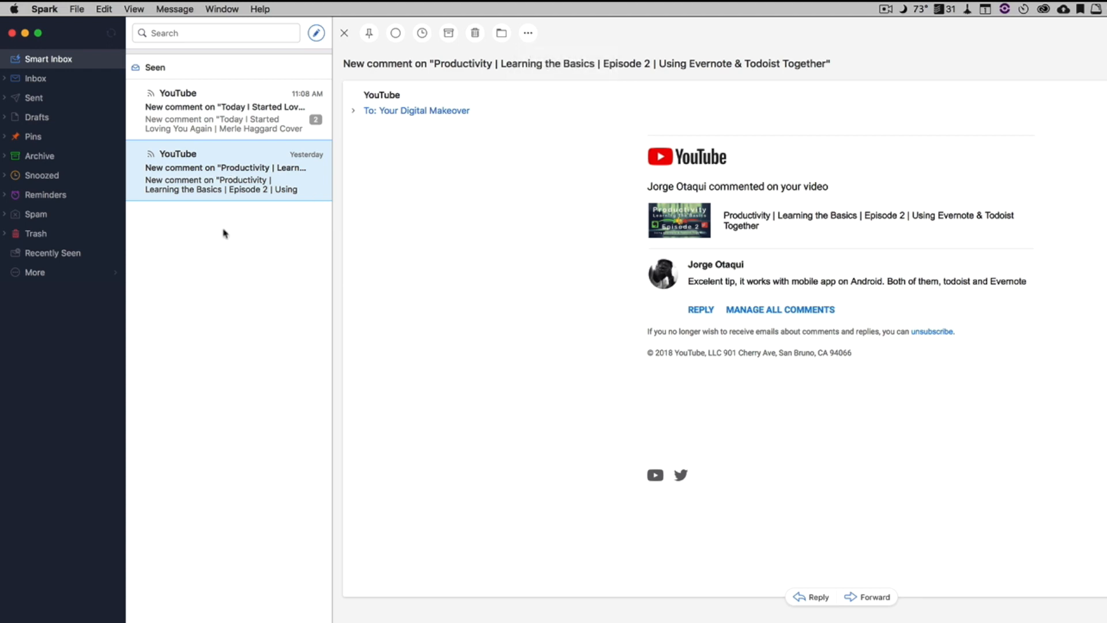
Show the Export submenu in the email's context menu, then dismiss it
right_click(243, 159)
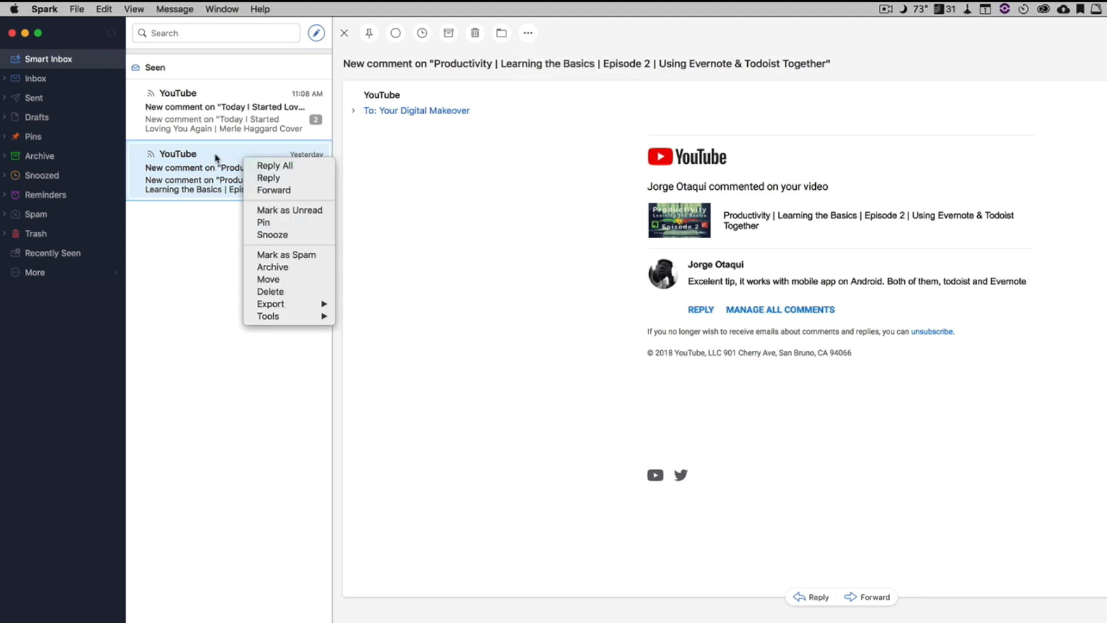
mouse_move(285, 305)
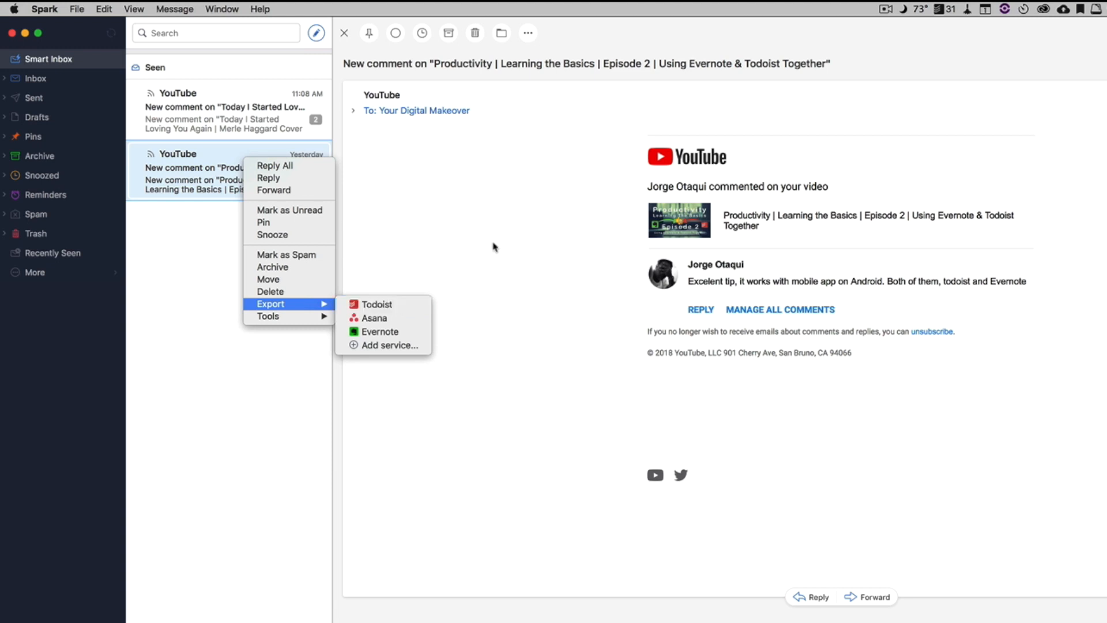
click(189, 173)
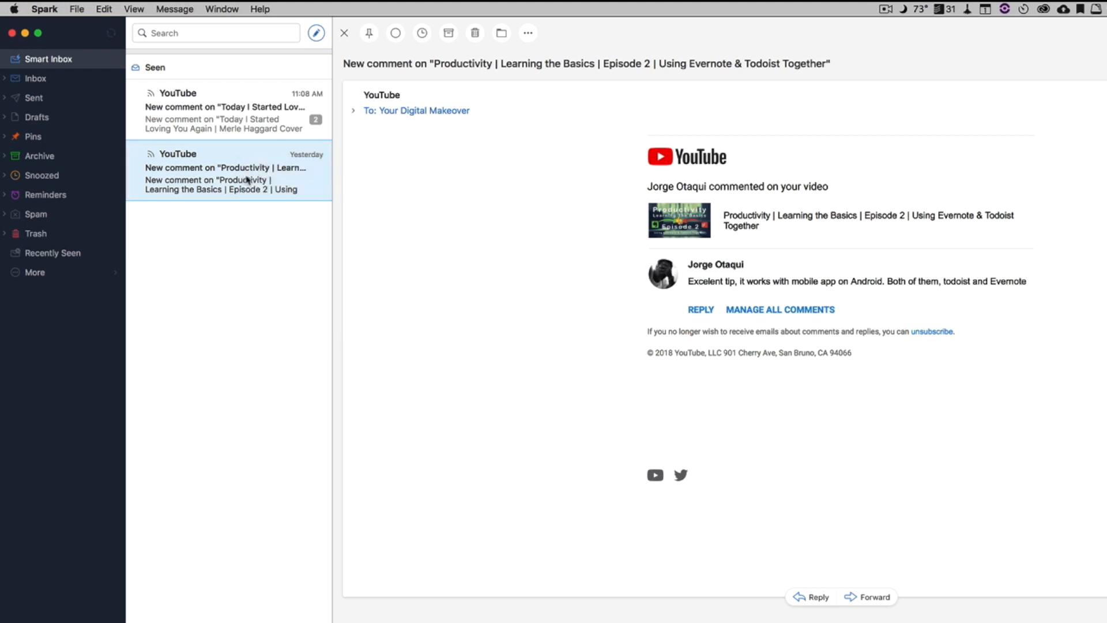